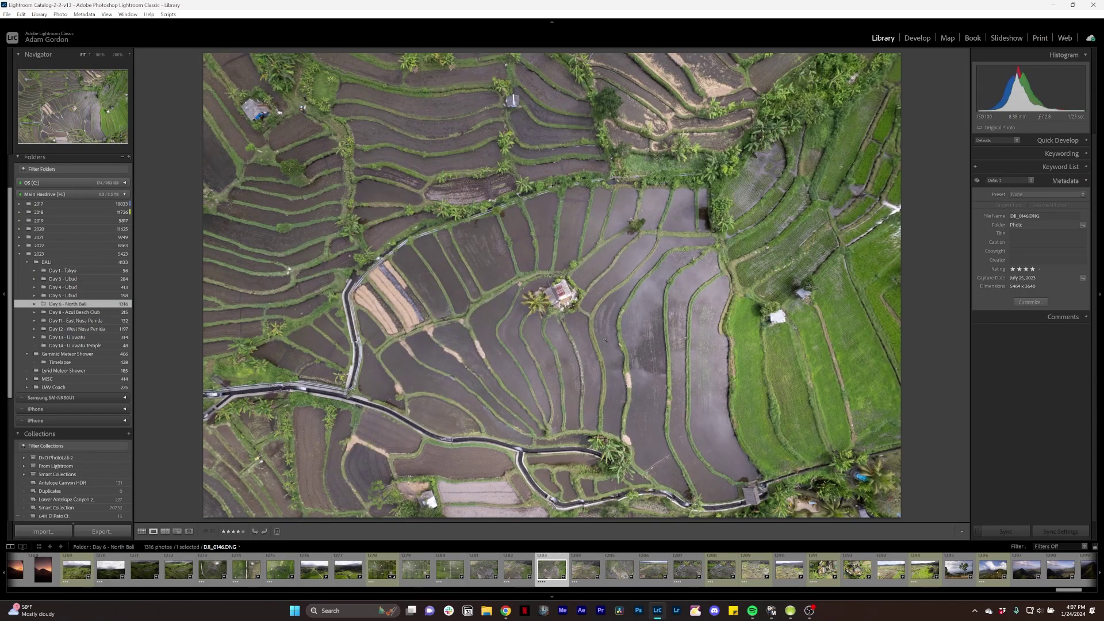
Switch to the Develop module to start editing the rice-terrace photo.
{"action": "left_click", "coordinate": [918, 41]}
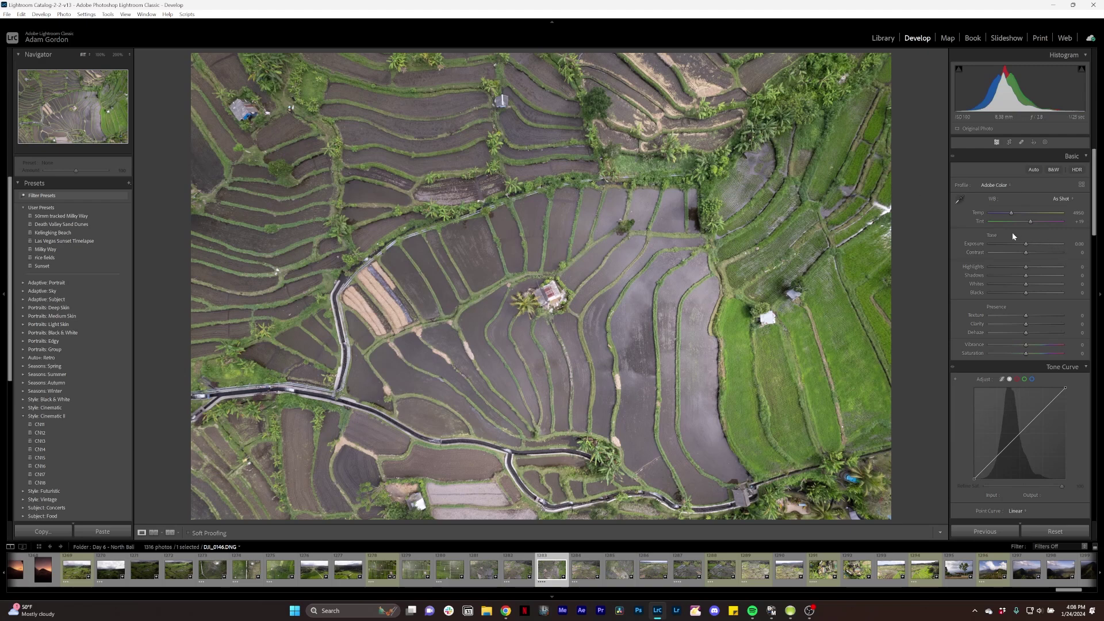
Set Exposure to -0.32 and Contrast to about +53, lower Highlights, lift Whites, and add slight Clarity.
{"action": "left_click_drag", "start_coordinate": [1025, 244], "coordinate": [1022, 244]}
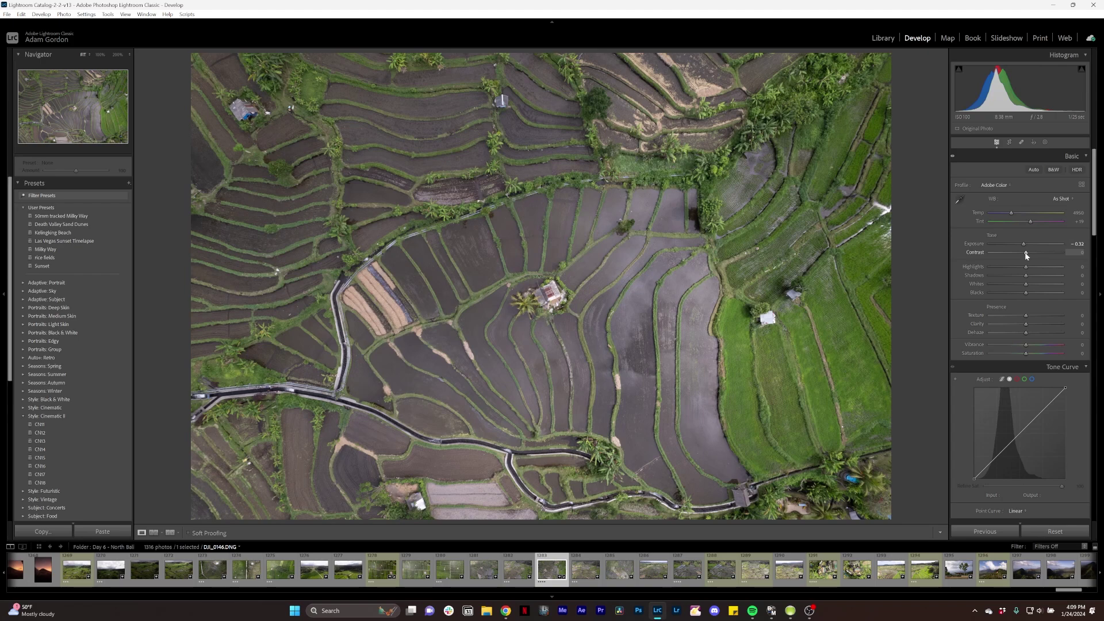
{"action": "left_click_drag", "start_coordinate": [1026, 252], "coordinate": [1033, 252]}
{"action": "left_click_drag", "start_coordinate": [1033, 252], "coordinate": [1042, 254]}
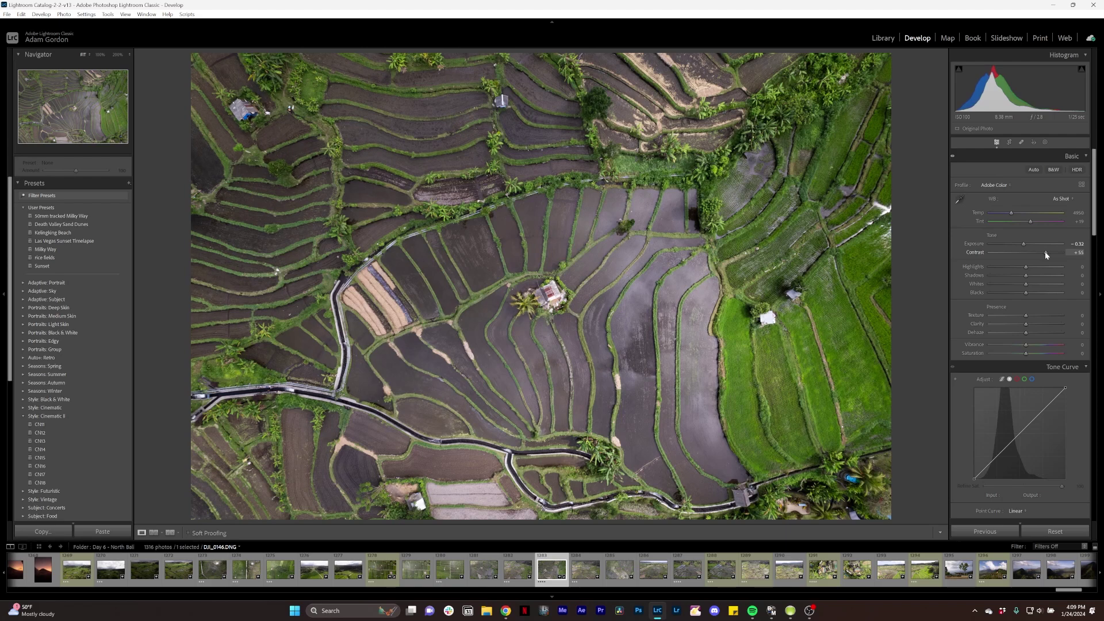
{"action": "mouse_move", "coordinate": [1025, 267]}
{"action": "left_mouse_down"}
{"action": "mouse_move", "coordinate": [1017, 269]}
{"action": "mouse_move", "coordinate": [1043, 266]}
{"action": "left_mouse_up"}
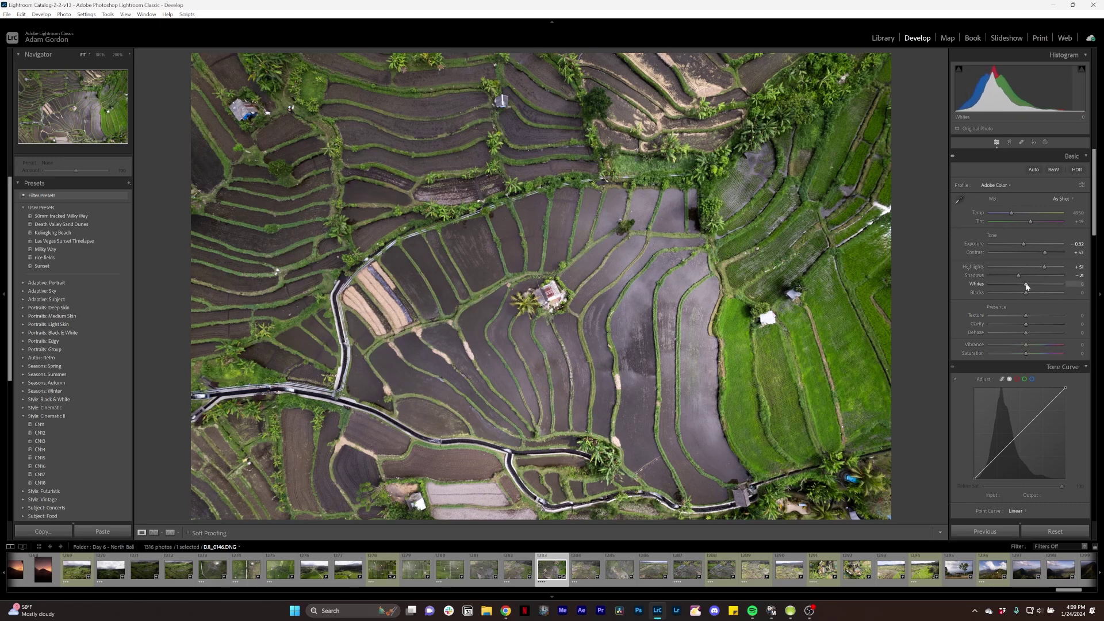
{"action": "mouse_move", "coordinate": [1026, 284]}
{"action": "left_mouse_down"}
{"action": "mouse_move", "coordinate": [1042, 288]}
{"action": "mouse_move", "coordinate": [1018, 296]}
{"action": "left_mouse_up"}
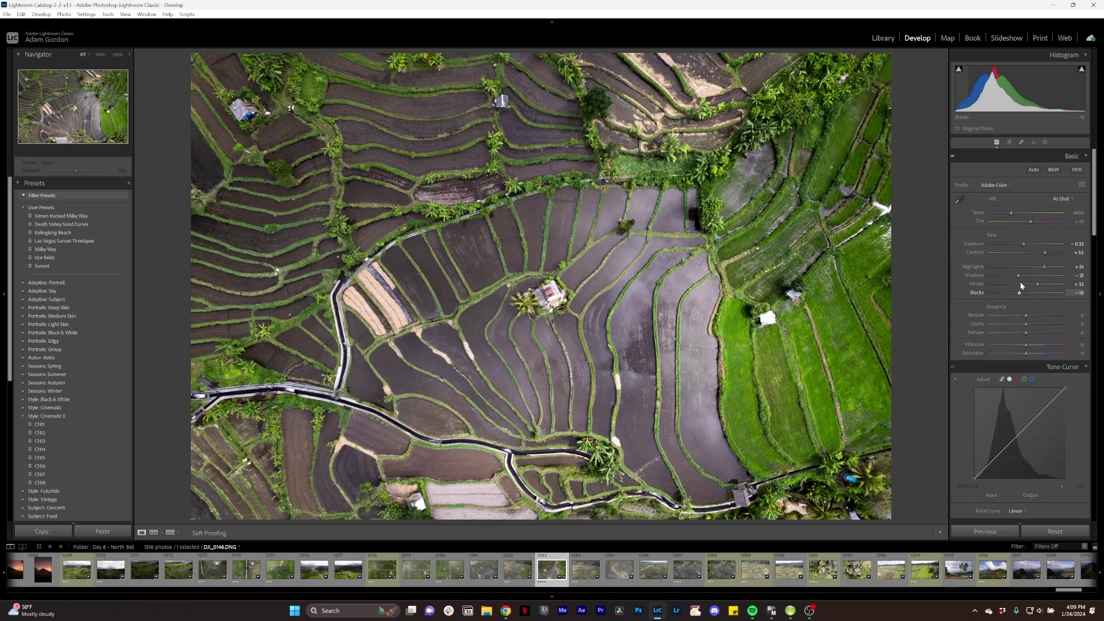
{"action": "mouse_move", "coordinate": [1028, 326]}
{"action": "left_mouse_down"}
{"action": "mouse_move", "coordinate": [1066, 324]}
{"action": "mouse_move", "coordinate": [1030, 323]}
{"action": "left_mouse_up"}
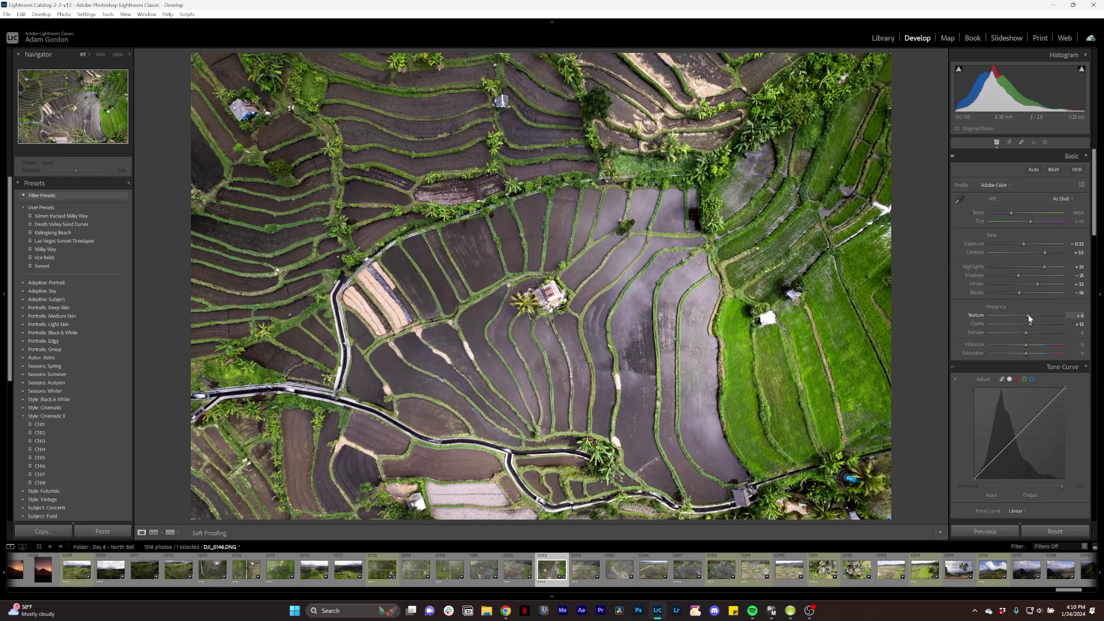
Settle on Dehaze +3 and Vibrance +19, then try a Saturation boost.
{"action": "left_click_drag", "start_coordinate": [1029, 331], "coordinate": [1029, 333]}
{"action": "left_click_drag", "start_coordinate": [1031, 335], "coordinate": [1028, 334]}
{"action": "left_click_drag", "start_coordinate": [1033, 347], "coordinate": [1045, 344]}
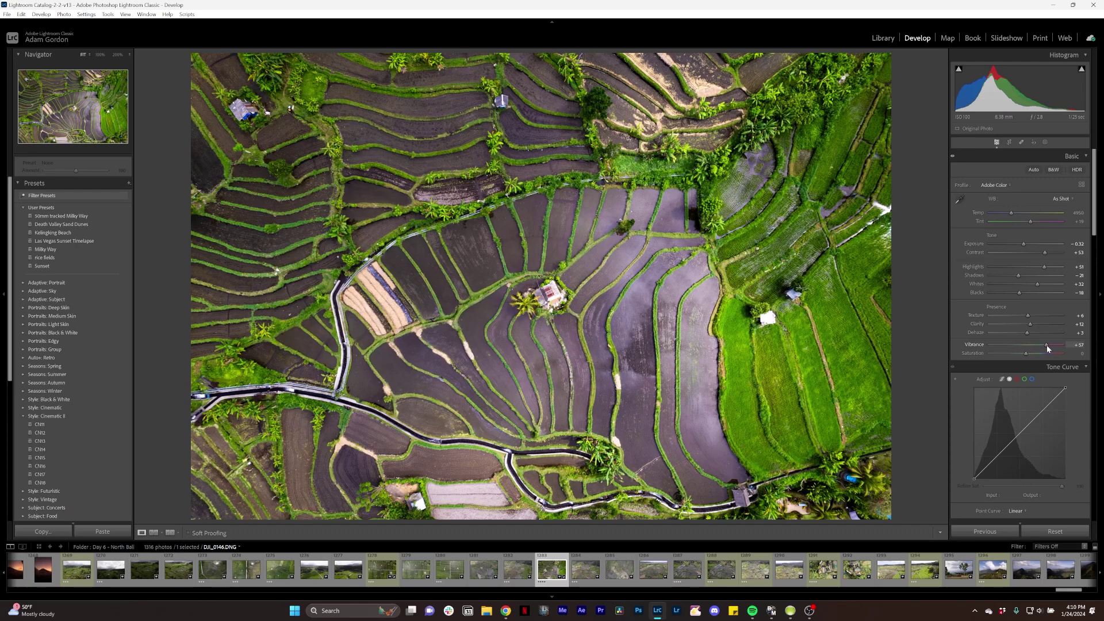
{"action": "left_click_drag", "start_coordinate": [1047, 345], "coordinate": [1034, 343]}
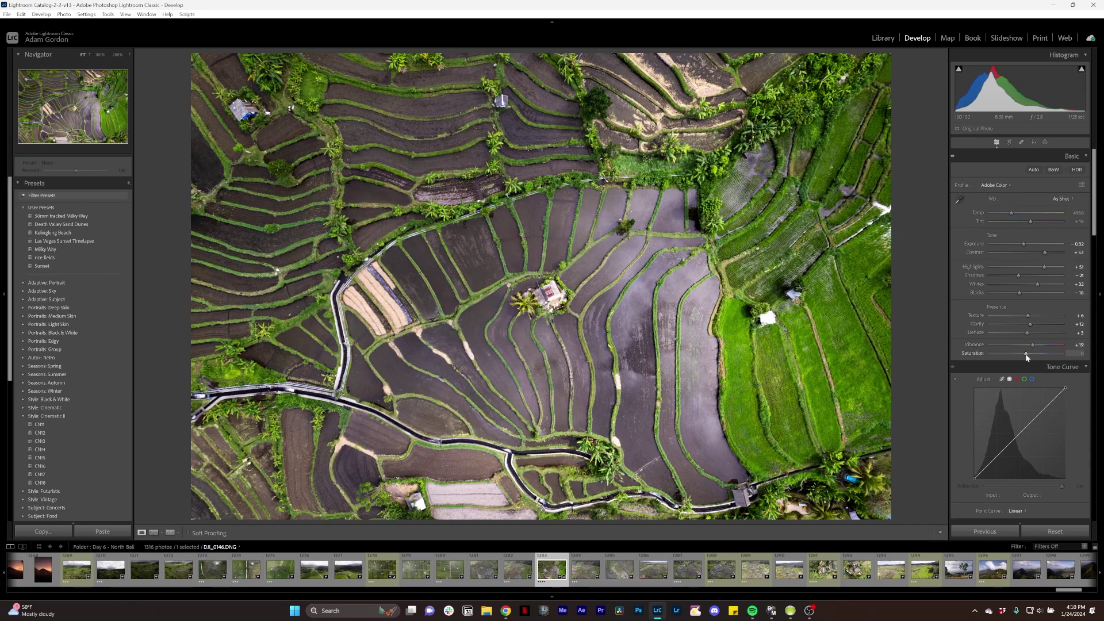
{"action": "mouse_move", "coordinate": [1038, 354]}
{"action": "left_mouse_down"}
{"action": "mouse_move", "coordinate": [1063, 357]}
{"action": "mouse_move", "coordinate": [1035, 355]}
{"action": "left_mouse_up"}
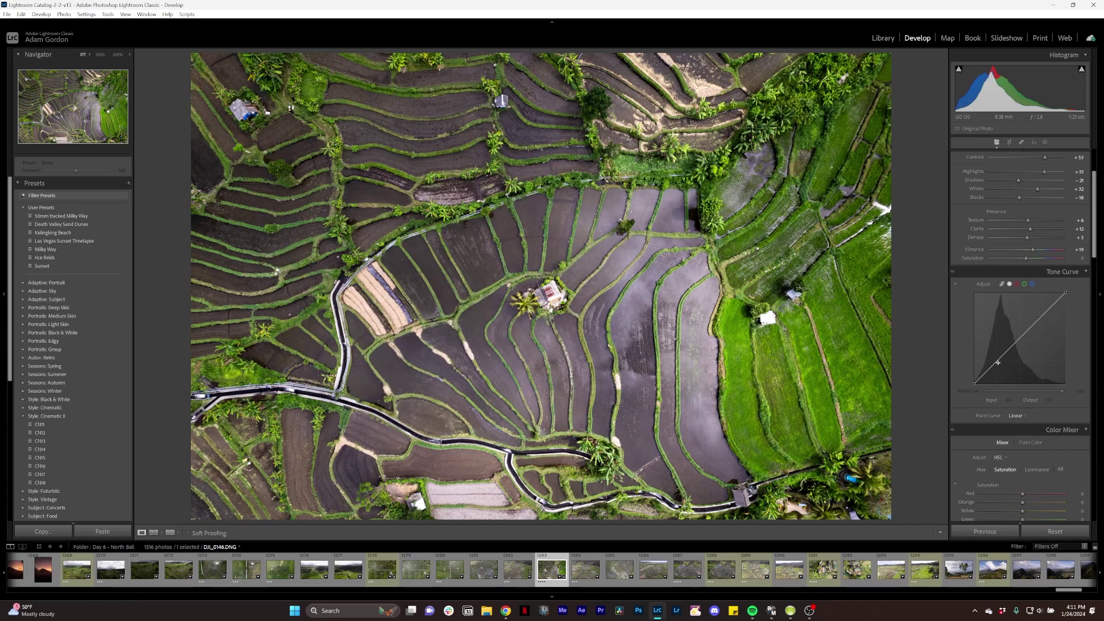
Move a shadow point on the tone curve and add a highlights point raised from 204 to 220.
{"action": "left_click_drag", "start_coordinate": [998, 362], "coordinate": [998, 359]}
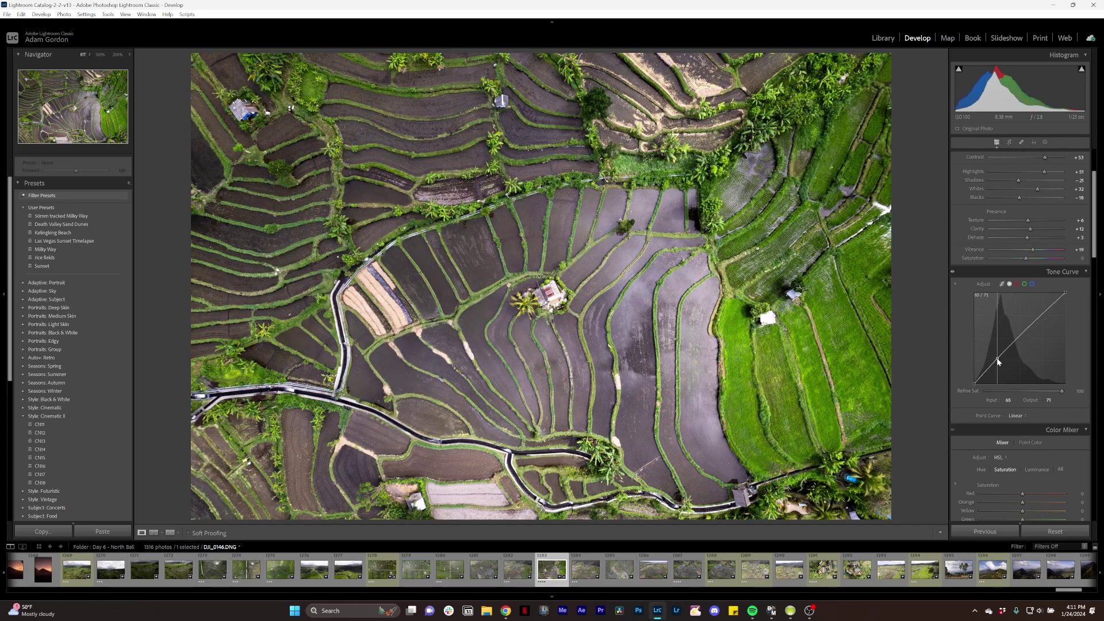
{"action": "left_click_drag", "start_coordinate": [997, 358], "coordinate": [1024, 334]}
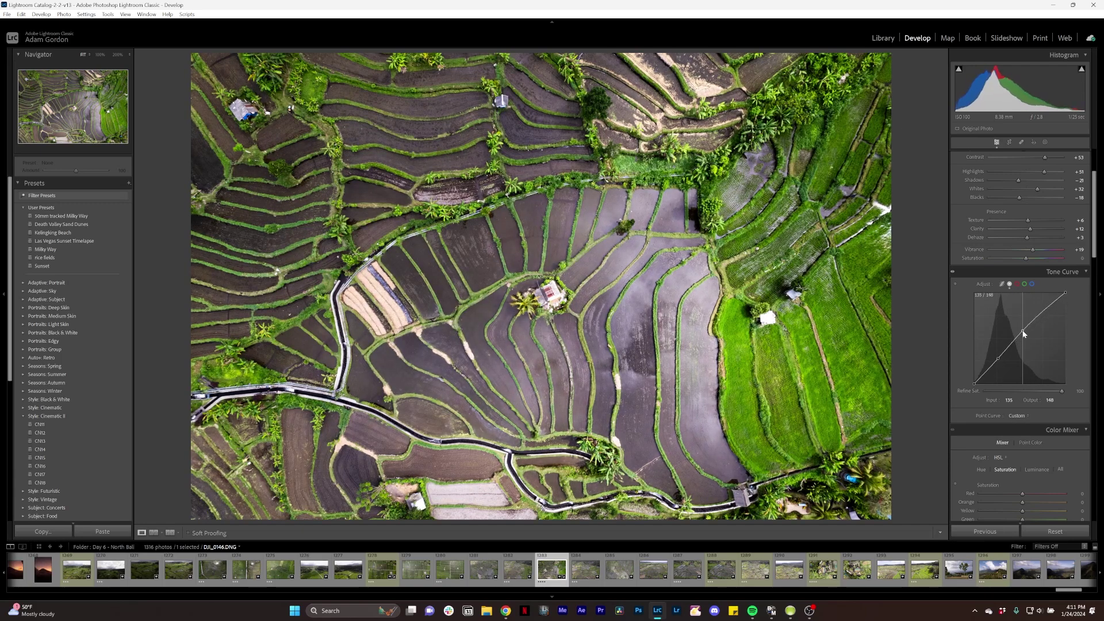
{"action": "left_click", "coordinate": [1047, 311]}
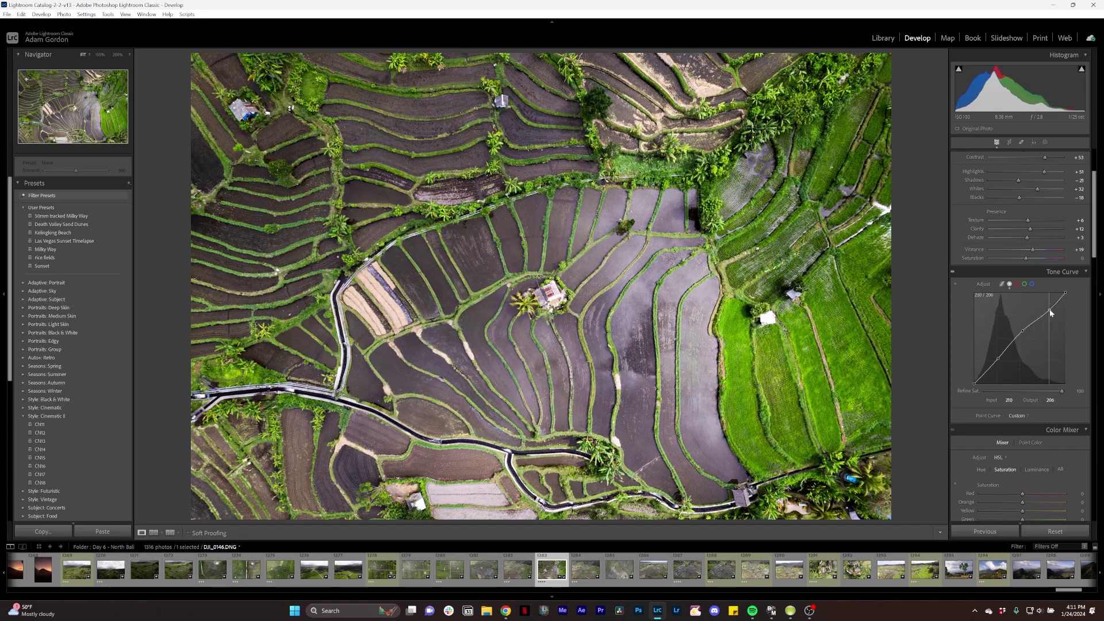
{"action": "left_click_drag", "start_coordinate": [1047, 312], "coordinate": [1048, 309]}
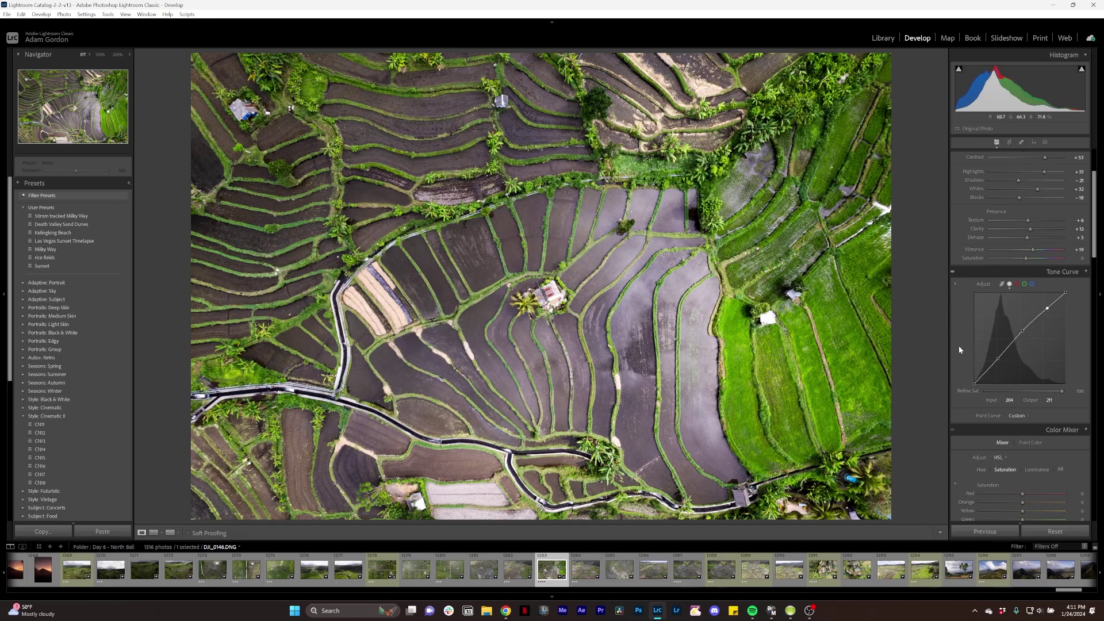
{"action": "left_click_drag", "start_coordinate": [1048, 310], "coordinate": [1048, 306]}
{"action": "left_click_drag", "start_coordinate": [1048, 307], "coordinate": [1049, 307]}
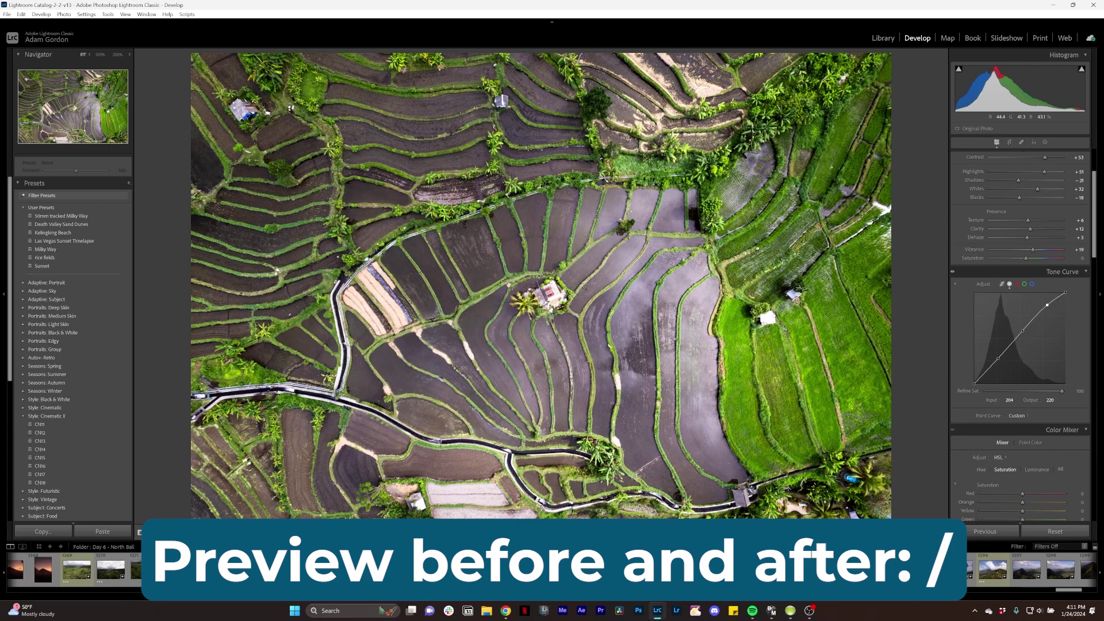
{"action": "key", "text": "backslash"}
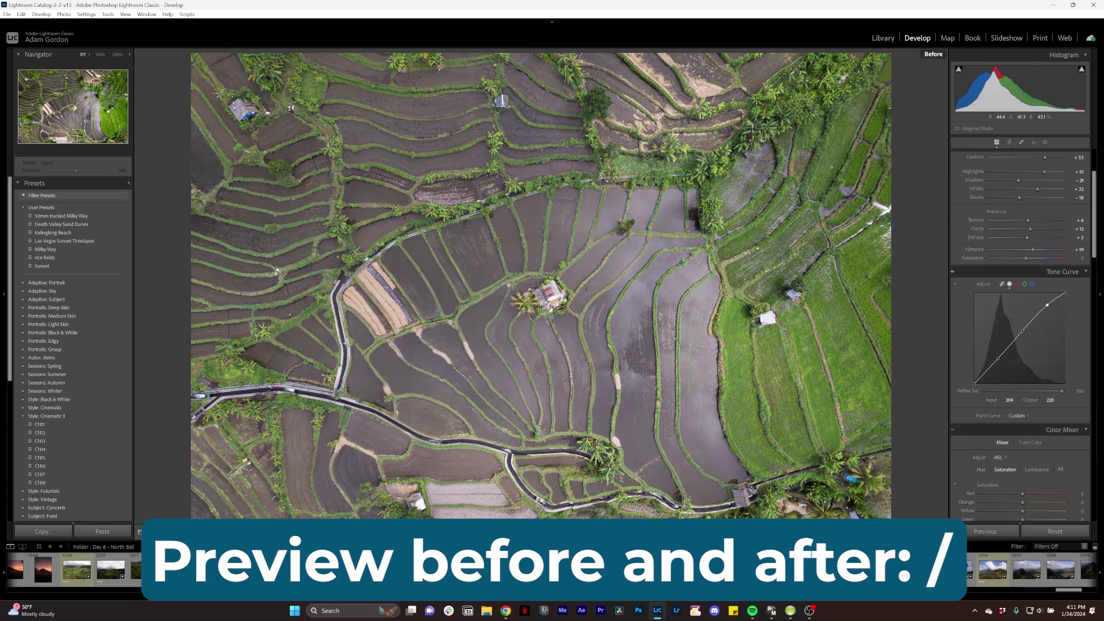
{"action": "key", "text": "backslash"}
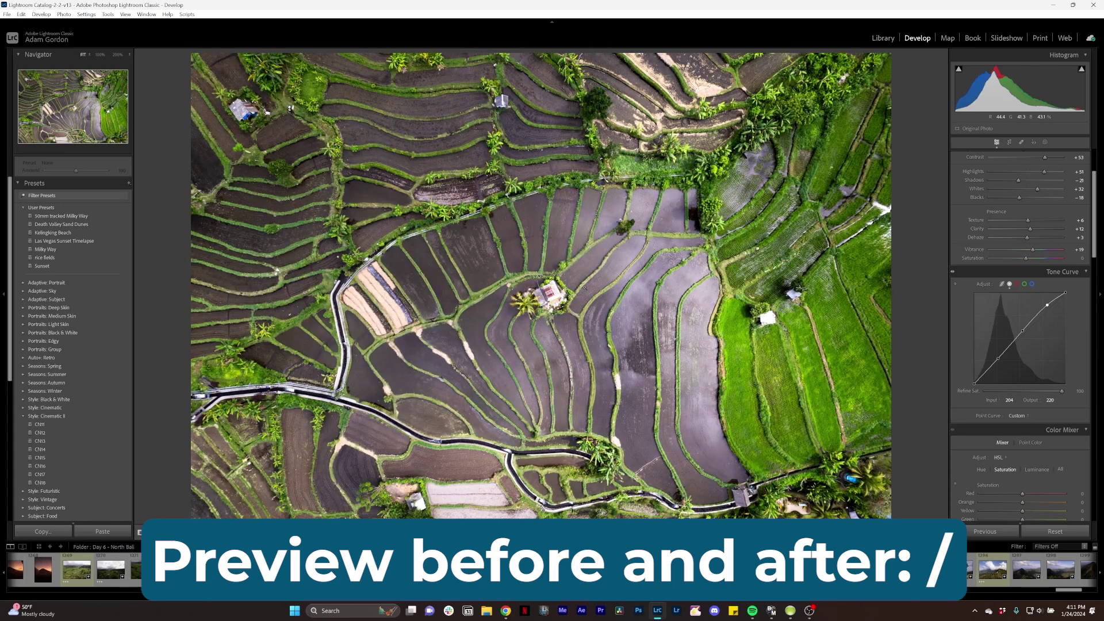
{"action": "key", "text": "backslash"}
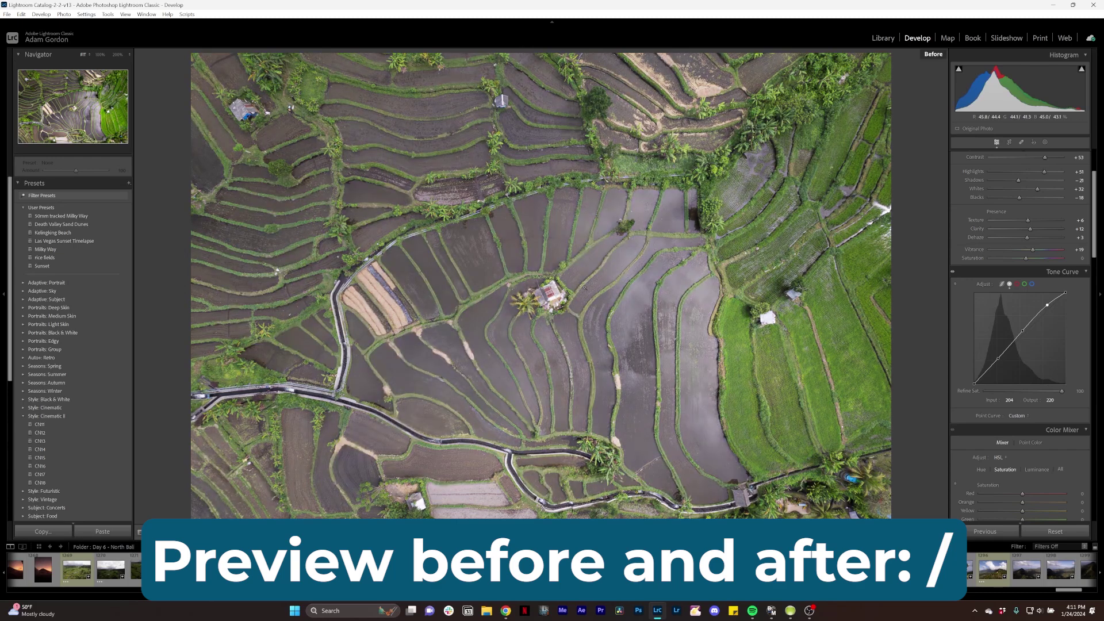
{"action": "key", "text": "backslash"}
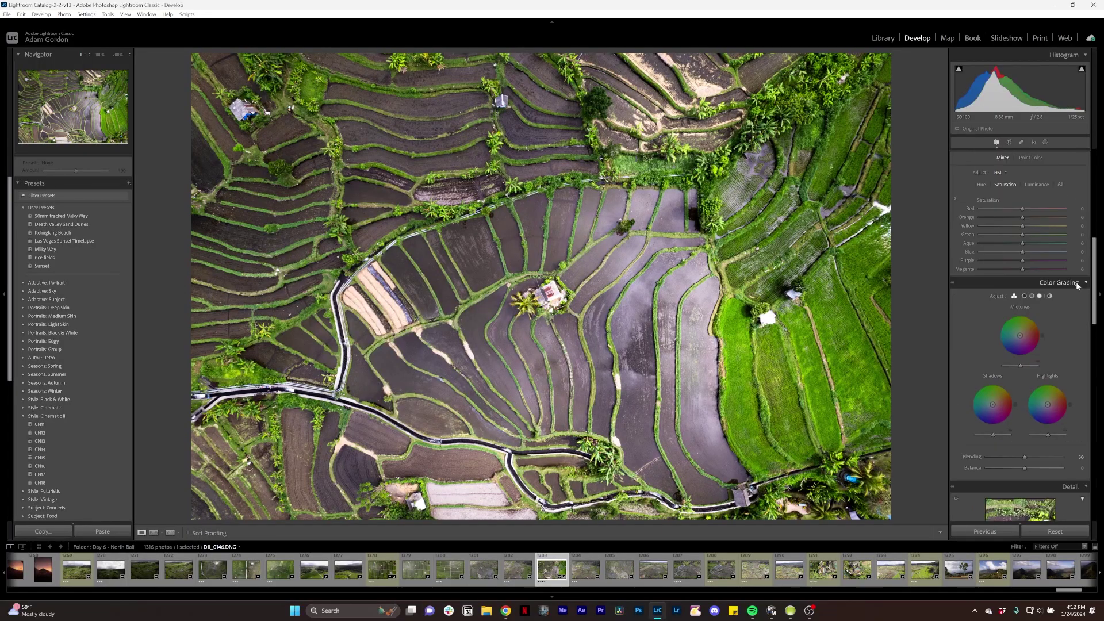
Tint the shadows and midtones green with the Color Grading wheels.
{"action": "left_click", "coordinate": [1024, 296]}
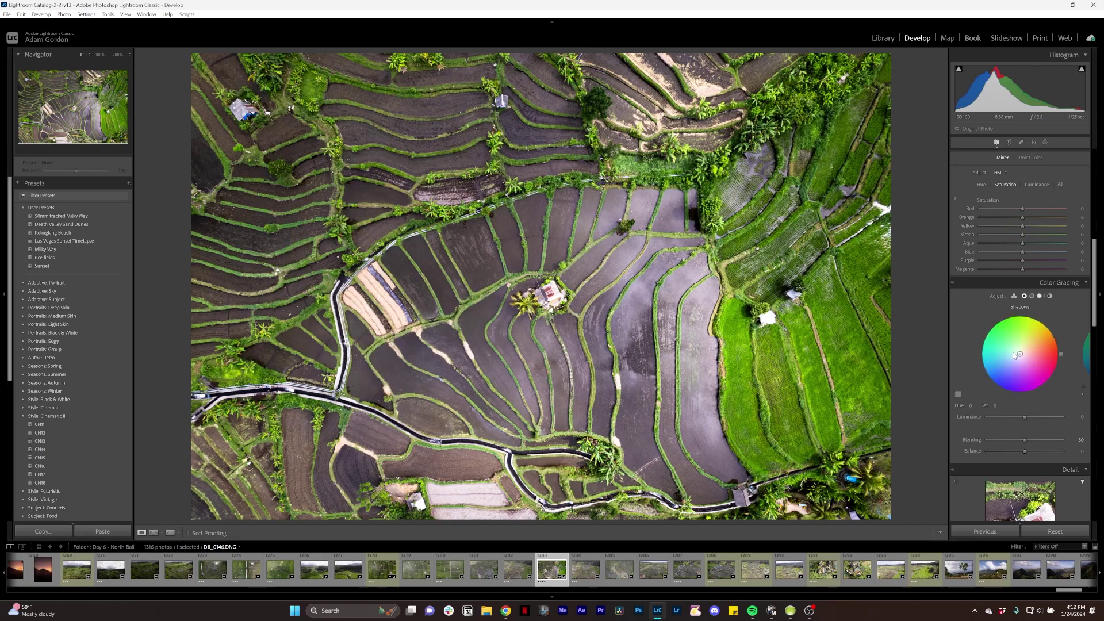
{"action": "left_click_drag", "start_coordinate": [1019, 353], "coordinate": [1017, 347]}
{"action": "left_click_drag", "start_coordinate": [1017, 348], "coordinate": [1017, 346]}
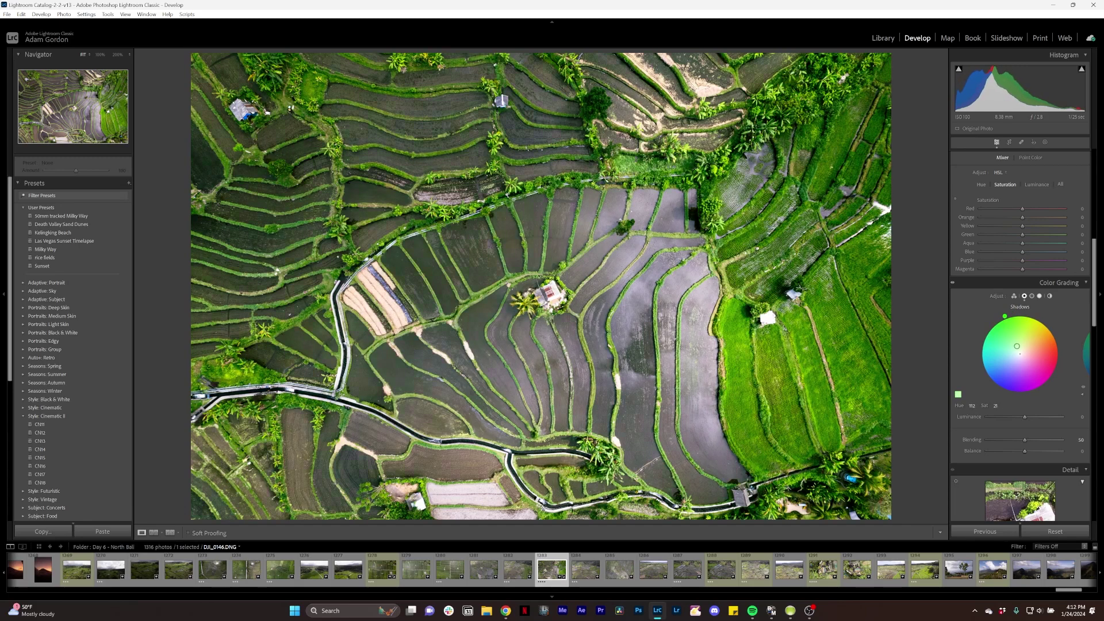
{"action": "left_click", "coordinate": [1032, 295]}
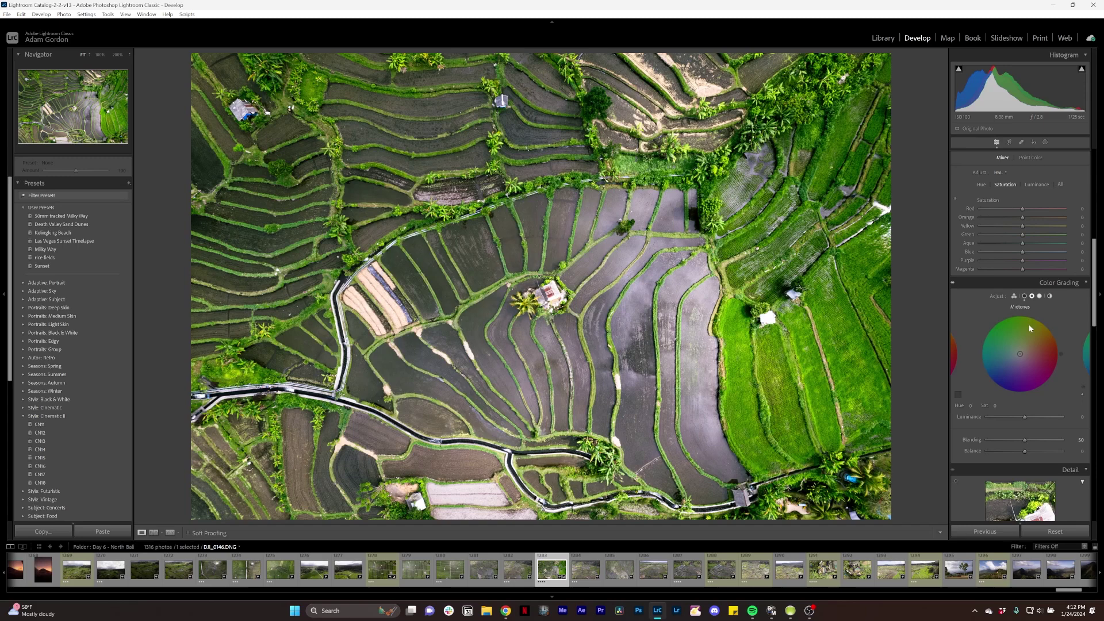
{"action": "mouse_move", "coordinate": [1020, 355]}
{"action": "left_mouse_down"}
{"action": "mouse_move", "coordinate": [1012, 321]}
{"action": "mouse_move", "coordinate": [1019, 347]}
{"action": "left_mouse_up"}
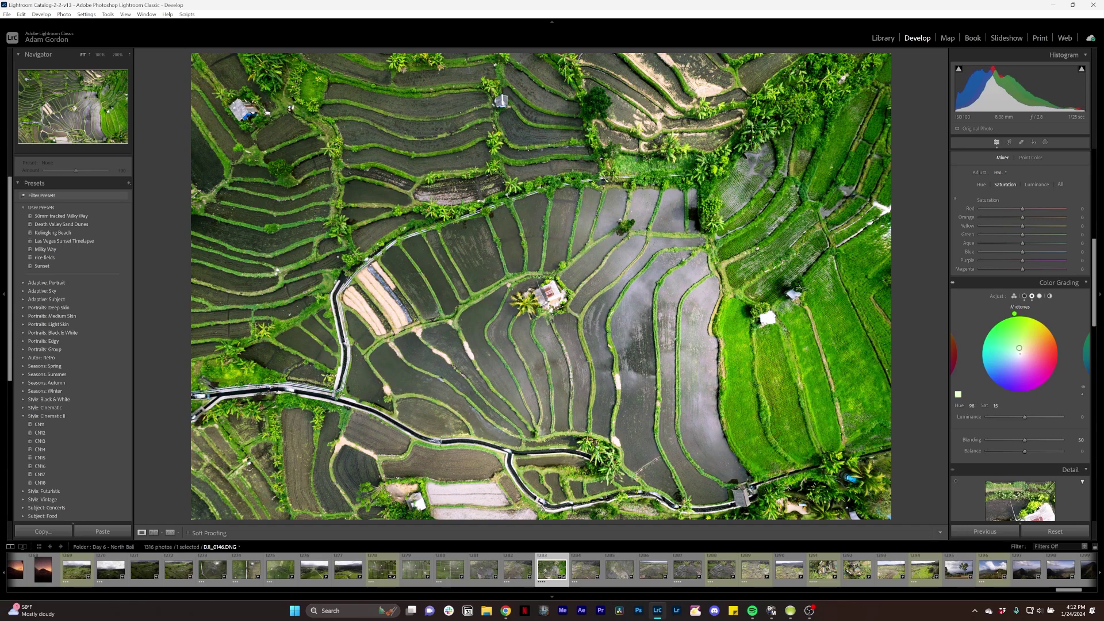
Tint the highlights green (hue about 108, saturation 14), then toggle colour grading off to compare.
{"action": "left_click", "coordinate": [1040, 296]}
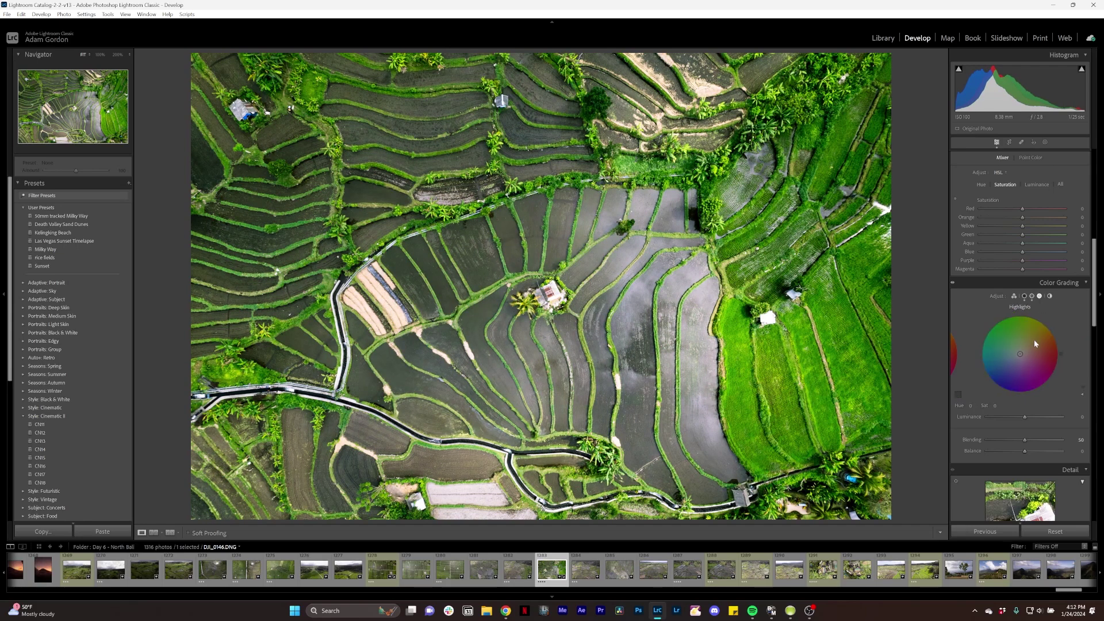
{"action": "mouse_move", "coordinate": [1018, 353]}
{"action": "left_mouse_down"}
{"action": "mouse_move", "coordinate": [1008, 336]}
{"action": "mouse_move", "coordinate": [1018, 349]}
{"action": "left_mouse_up"}
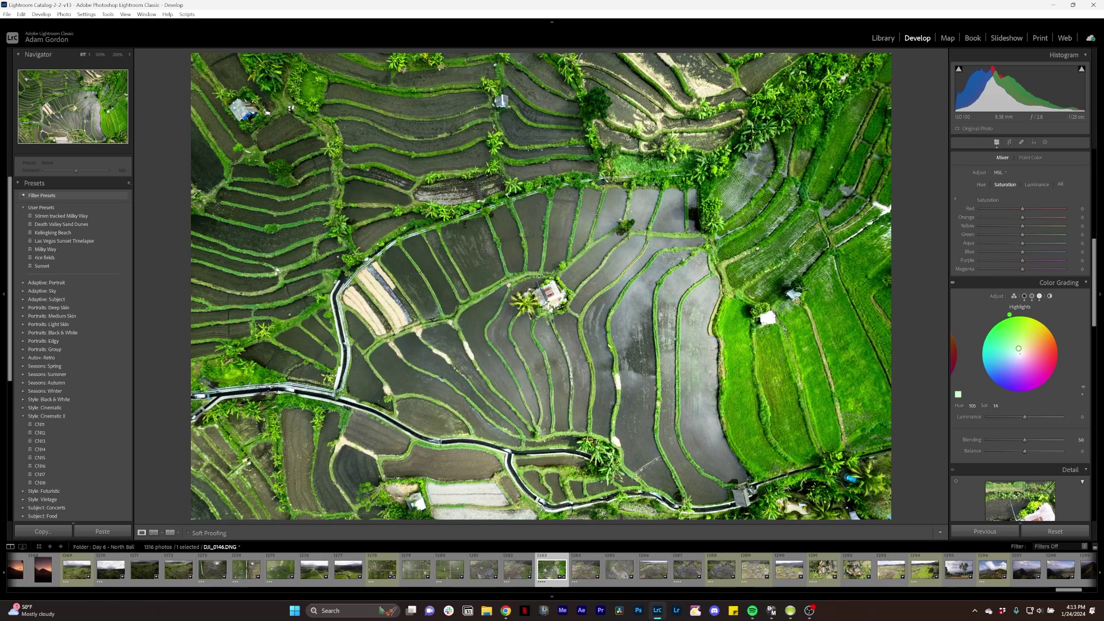
{"action": "left_click", "coordinate": [953, 282]}
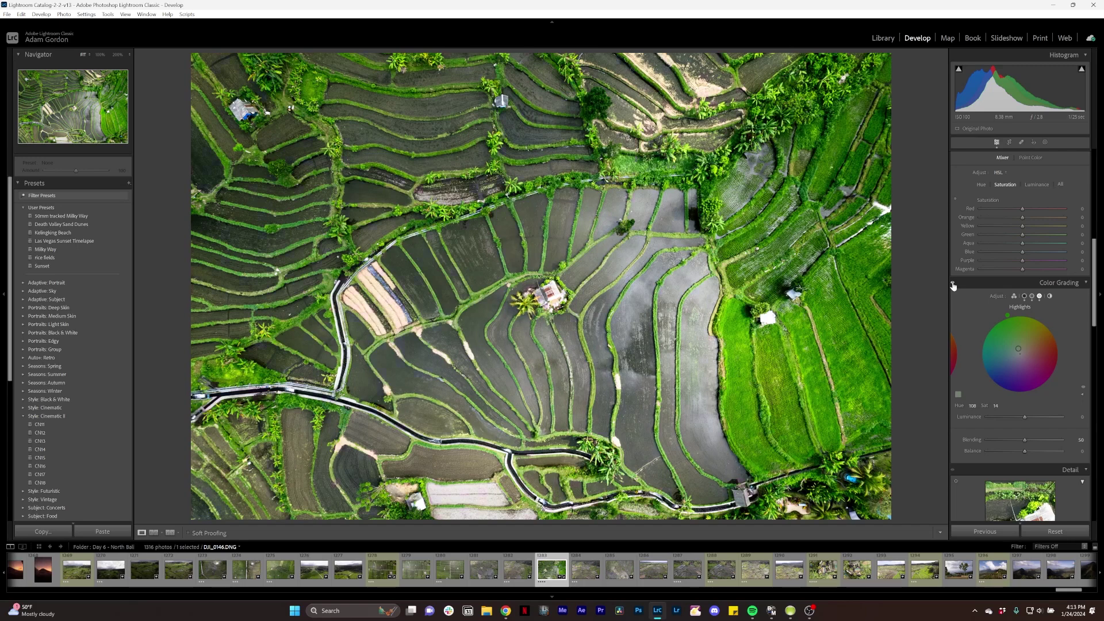
{"action": "scroll", "coordinate": [953, 286], "scroll_direction": "down", "scroll_amount": 3}
{"action": "scroll", "coordinate": [988, 231], "scroll_direction": "up", "scroll_amount": 2}
{"action": "scroll", "coordinate": [1044, 300], "scroll_direction": "up", "scroll_amount": 5}
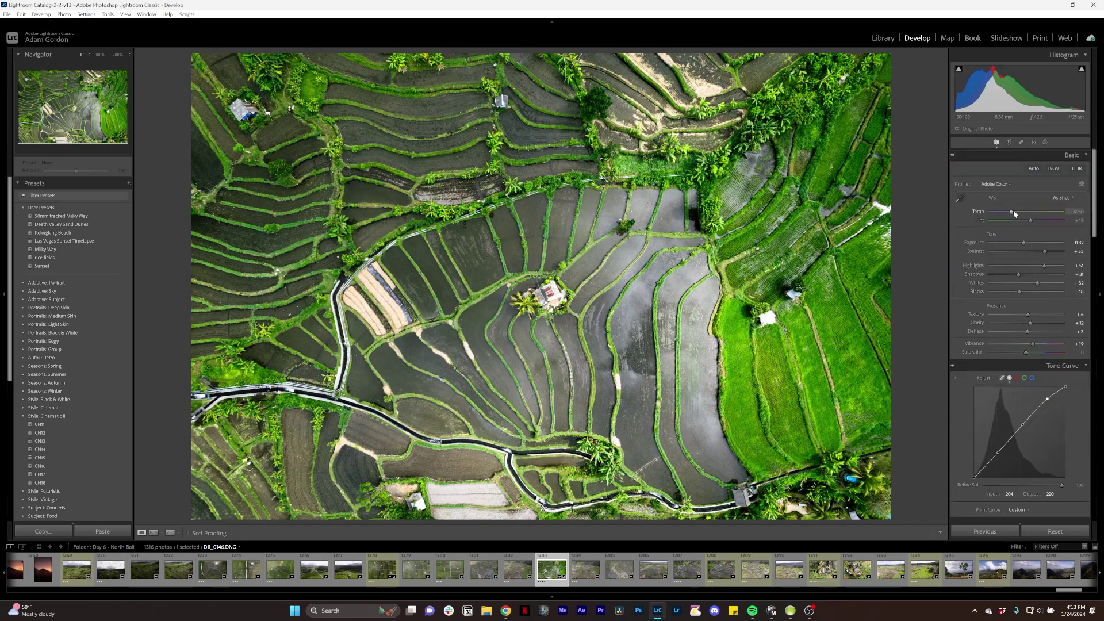
Lower the white balance Temp from 4950 to 4800.
{"action": "left_click_drag", "start_coordinate": [1011, 211], "coordinate": [1010, 210]}
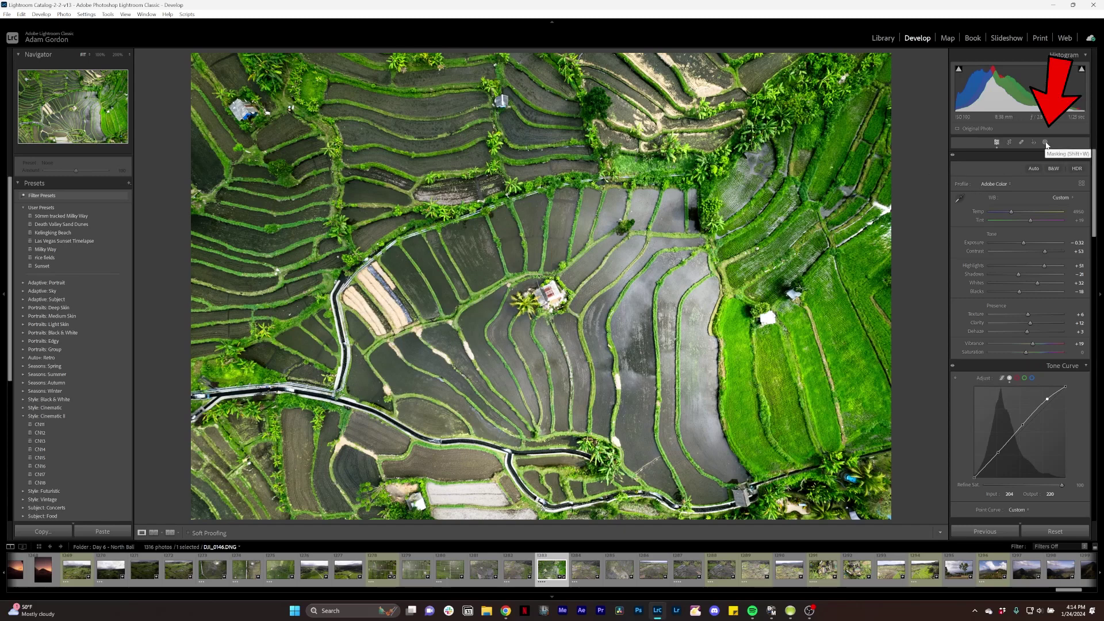
Open the Masking tools to show the new mask options.
{"action": "left_click", "coordinate": [1046, 145]}
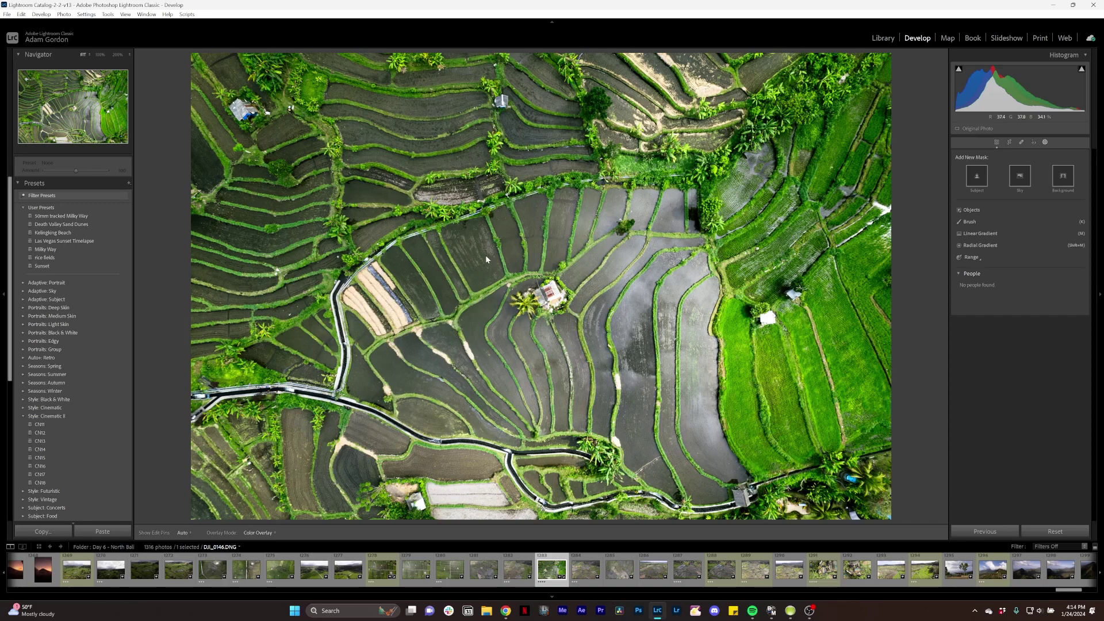
Draw a radial gradient, enlarge it and centre it on the hut, then invert it.
{"action": "left_click", "coordinate": [978, 247]}
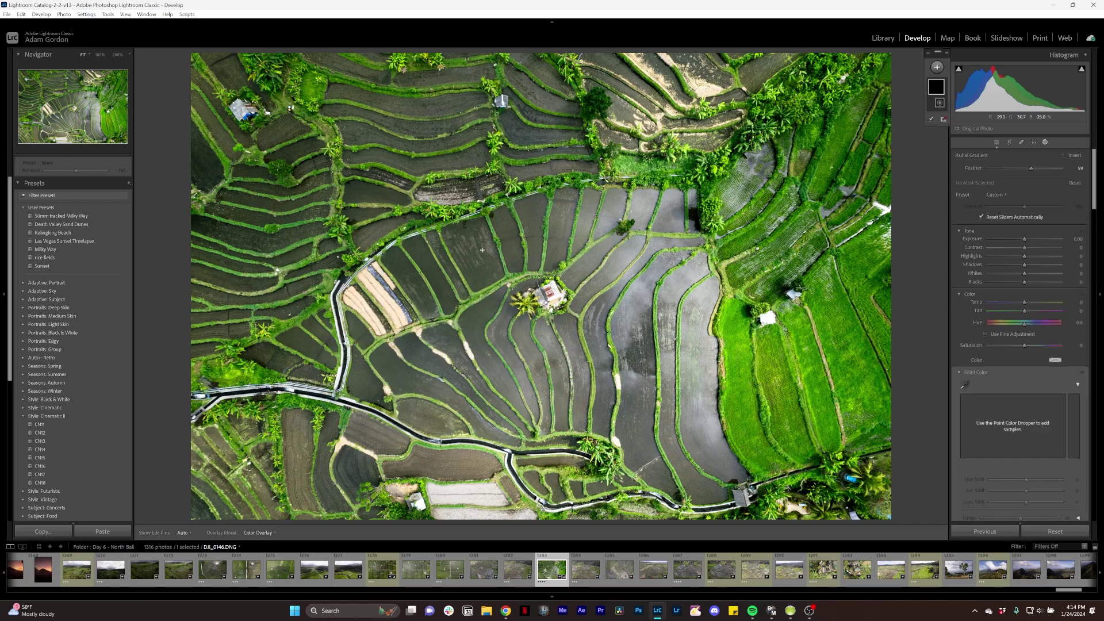
{"action": "left_click_drag", "start_coordinate": [482, 248], "coordinate": [610, 368]}
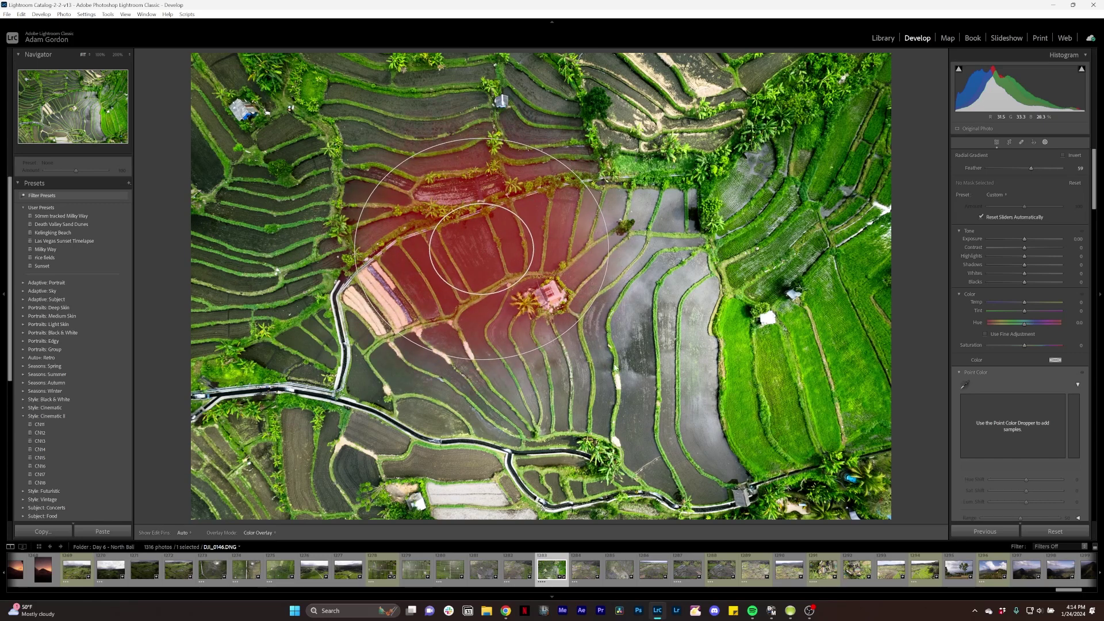
{"action": "left_click_drag", "start_coordinate": [598, 356], "coordinate": [619, 377]}
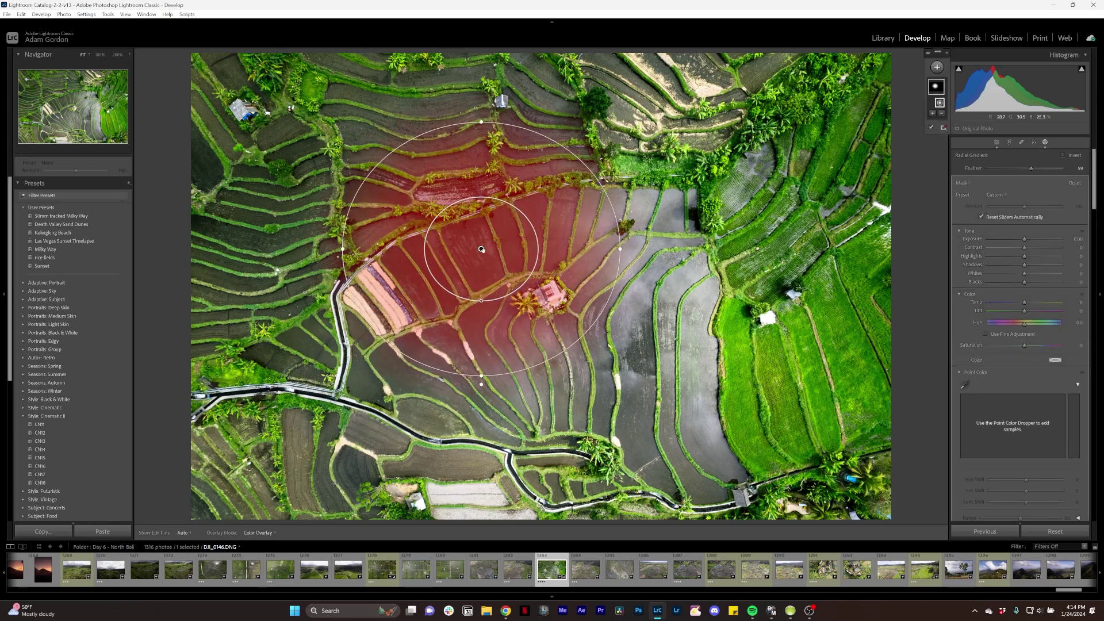
{"action": "left_click_drag", "start_coordinate": [481, 249], "coordinate": [551, 304]}
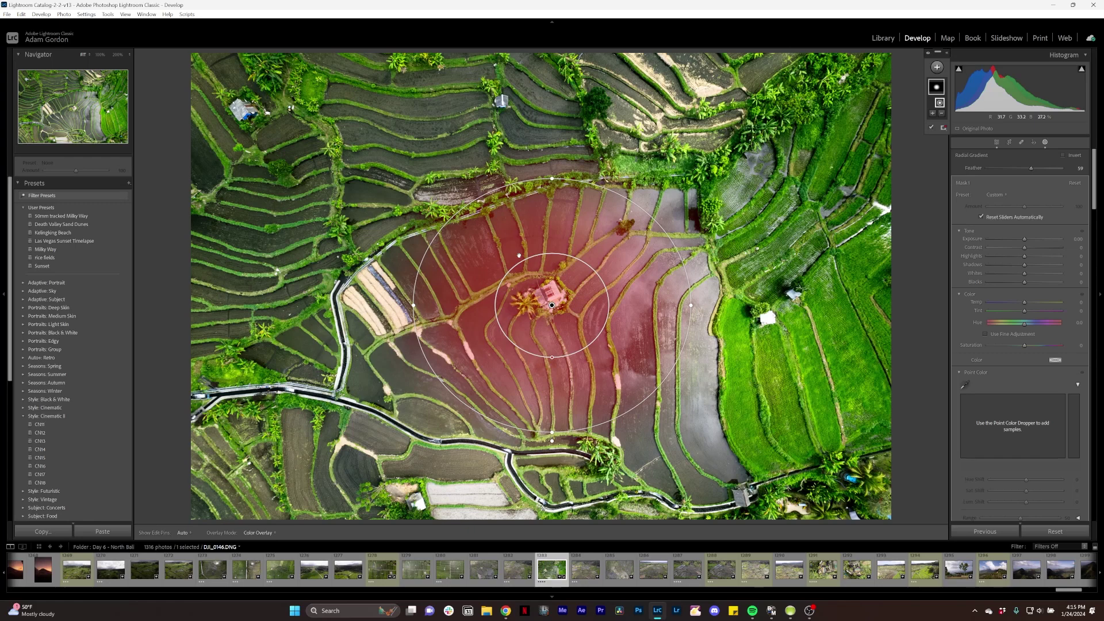
{"action": "left_click", "coordinate": [1063, 155]}
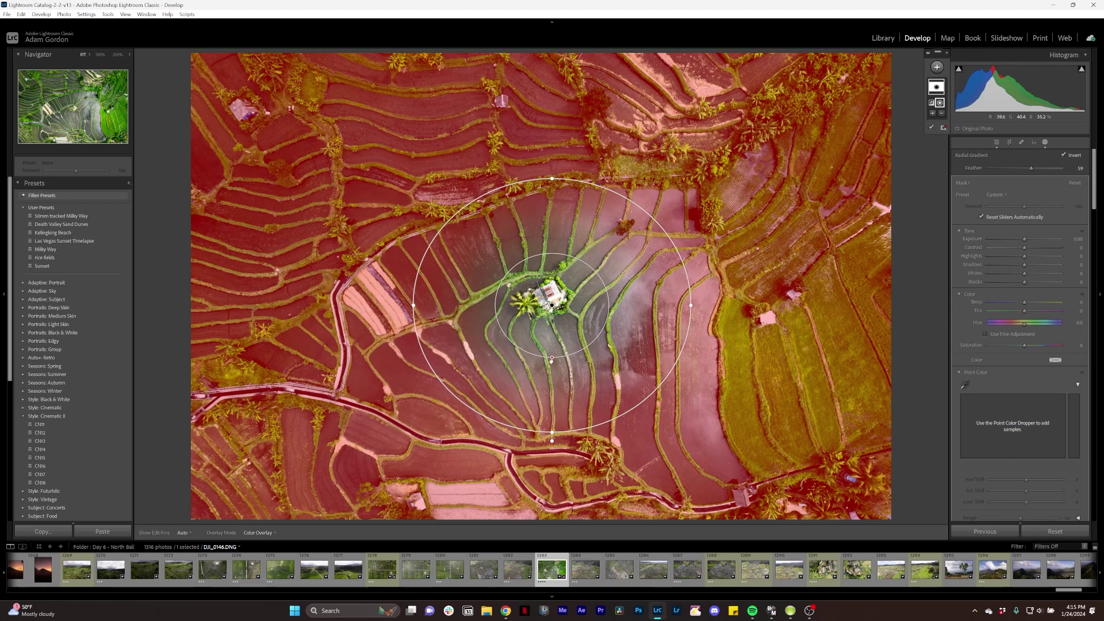
Soften the mask's feathered edge to about 43 and lower its exposure to about -0.29.
{"action": "left_click_drag", "start_coordinate": [551, 359], "coordinate": [551, 377]}
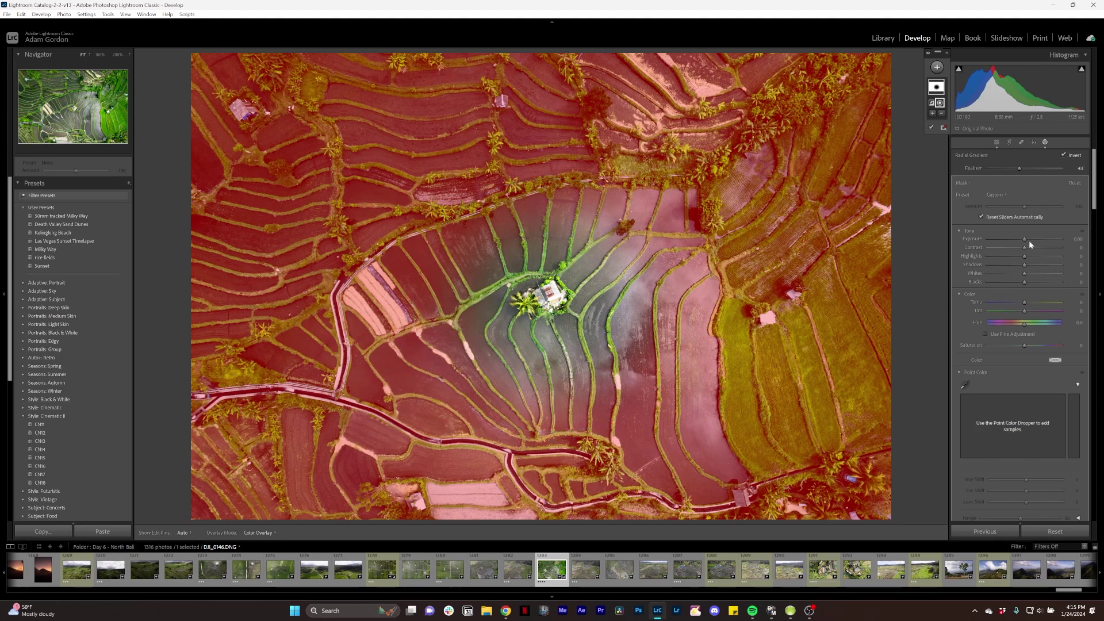
{"action": "left_click_drag", "start_coordinate": [1027, 240], "coordinate": [1022, 239]}
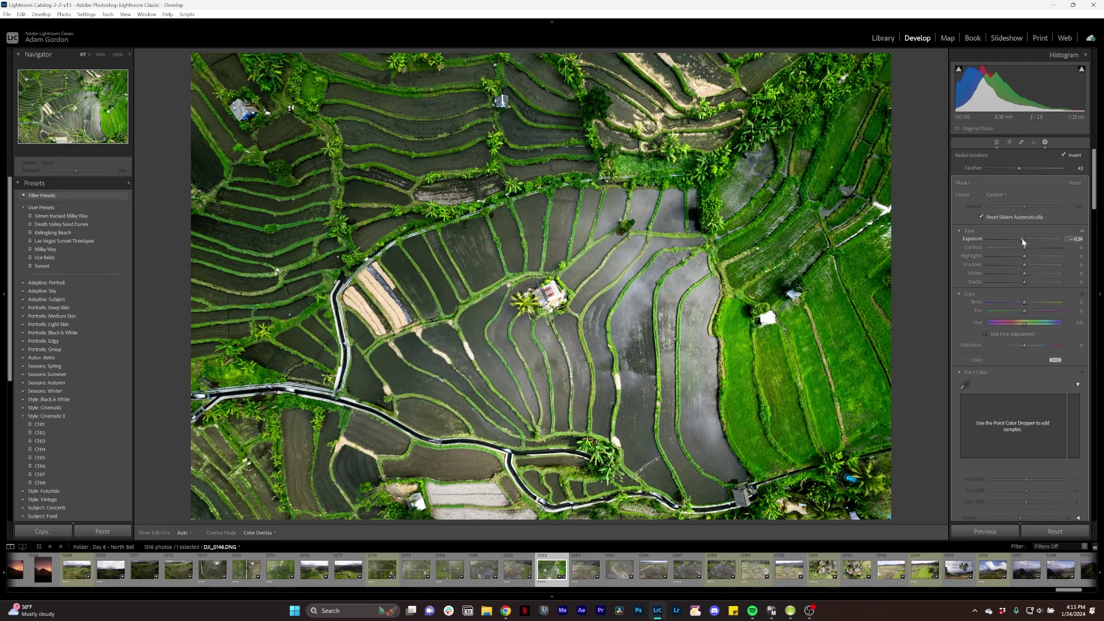
Lower the mask Exposure to about -0.4 and set its Feather to 57, checking at 100% zoom.
{"action": "left_click_drag", "start_coordinate": [1023, 239], "coordinate": [1019, 240]}
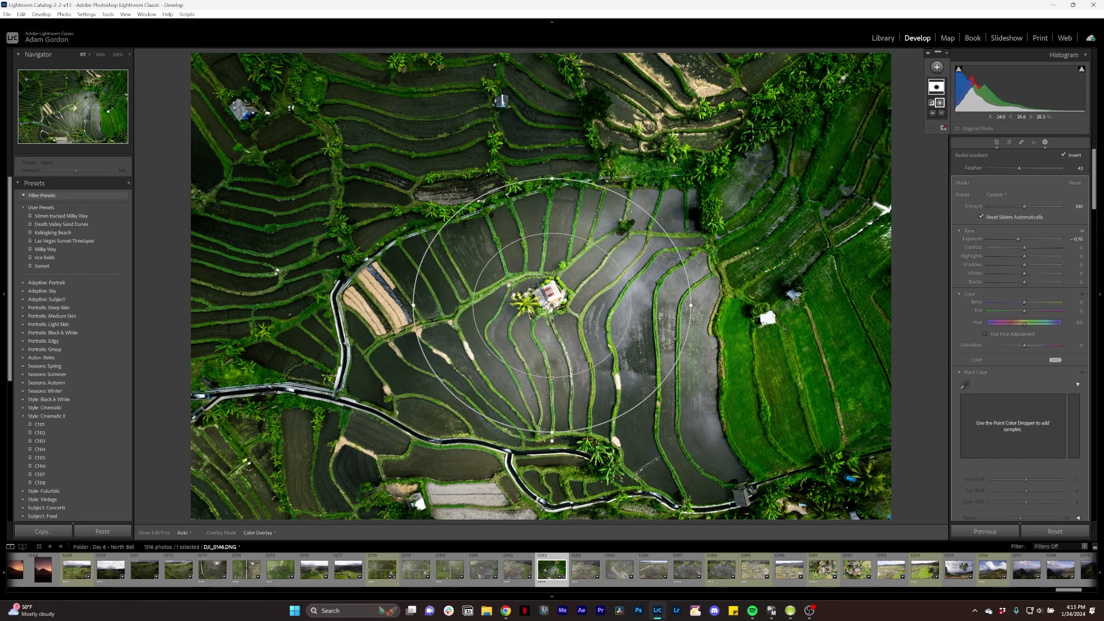
{"action": "left_click_drag", "start_coordinate": [1018, 240], "coordinate": [1022, 237]}
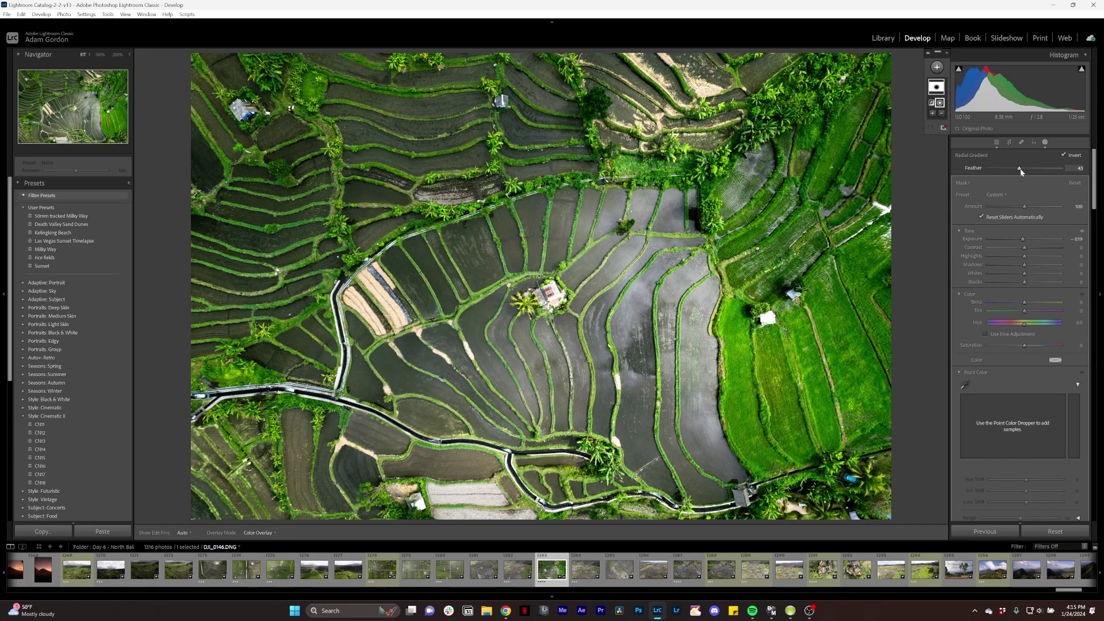
{"action": "left_click_drag", "start_coordinate": [1020, 170], "coordinate": [1066, 171]}
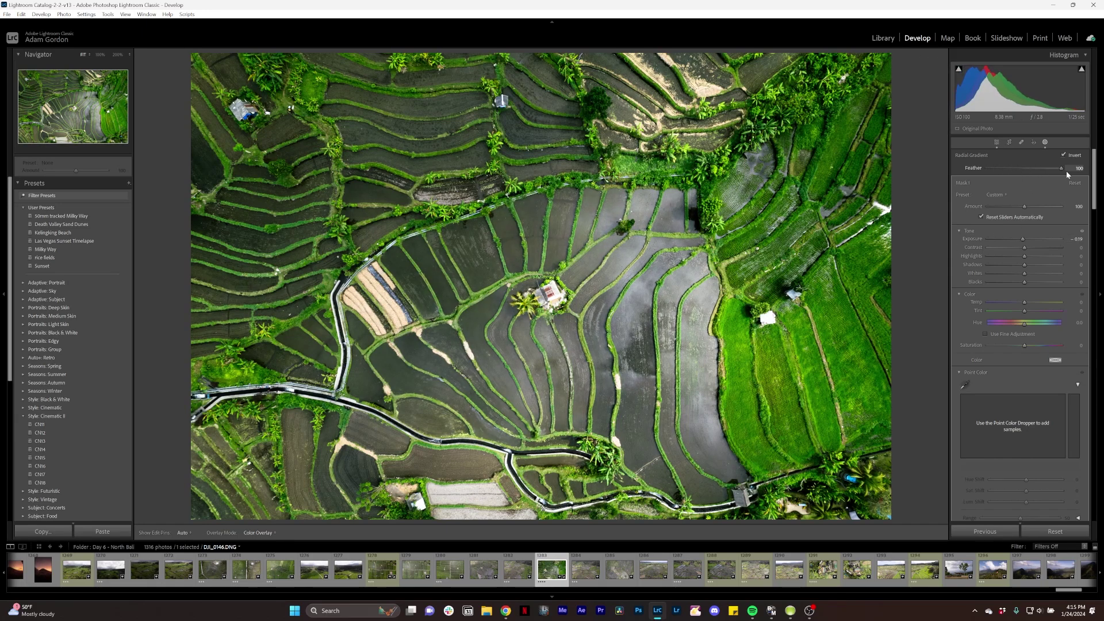
{"action": "double_click", "coordinate": [973, 168]}
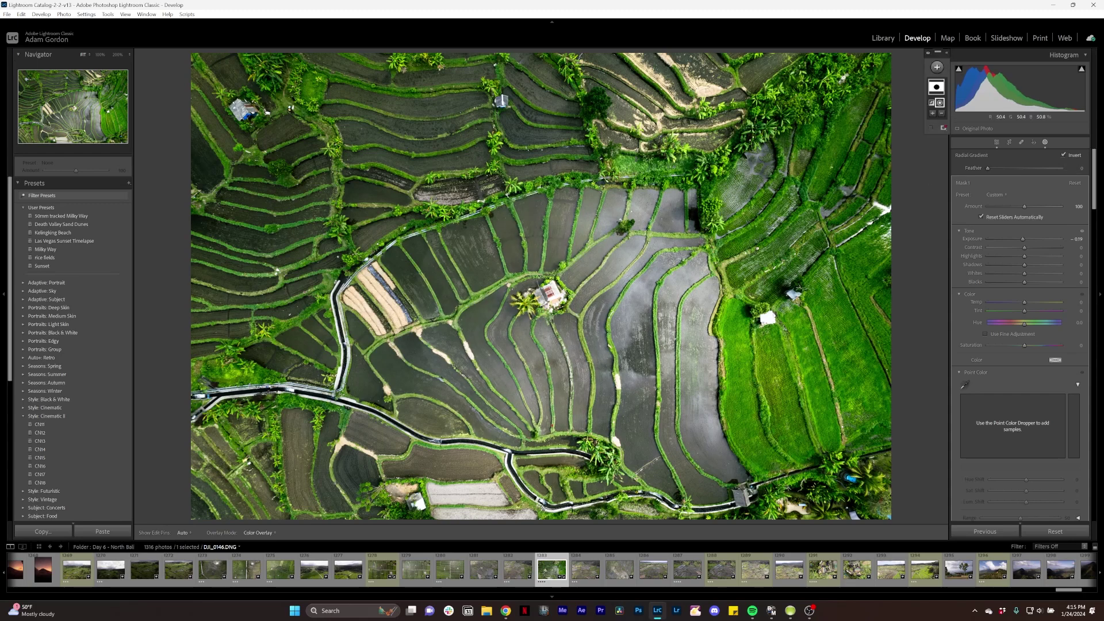
{"action": "key", "text": "z"}
{"action": "mouse_move", "coordinate": [988, 168]}
{"action": "left_mouse_down"}
{"action": "mouse_move", "coordinate": [1010, 170]}
{"action": "mouse_move", "coordinate": [977, 170]}
{"action": "left_mouse_up"}
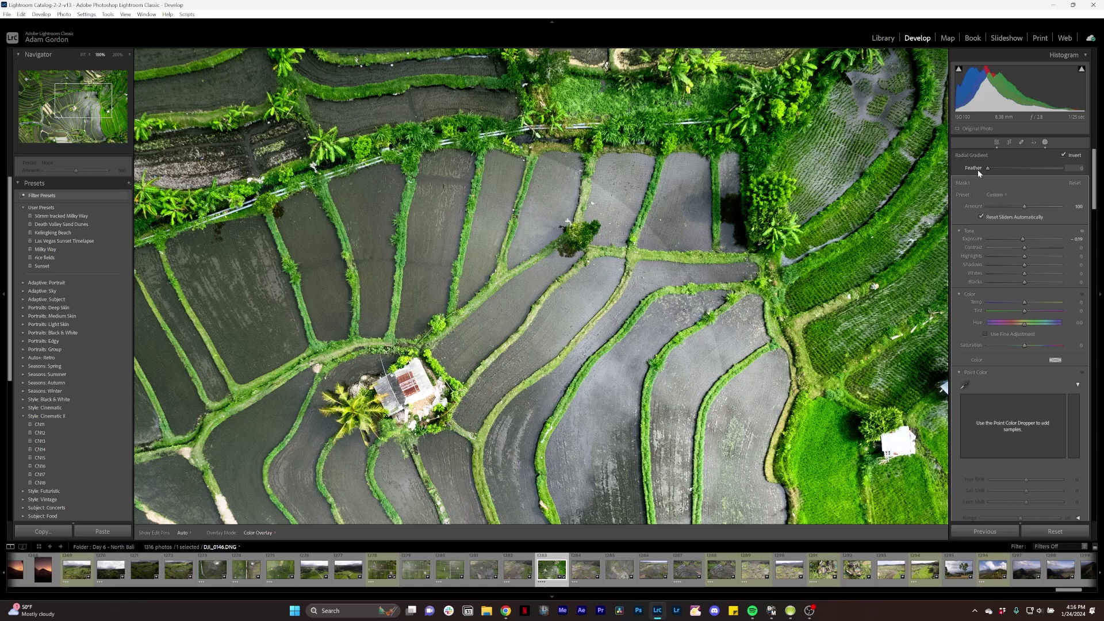
{"action": "mouse_move", "coordinate": [977, 169]}
{"action": "left_mouse_down"}
{"action": "mouse_move", "coordinate": [1099, 179]}
{"action": "mouse_move", "coordinate": [965, 170]}
{"action": "mouse_move", "coordinate": [1026, 169]}
{"action": "left_mouse_up"}
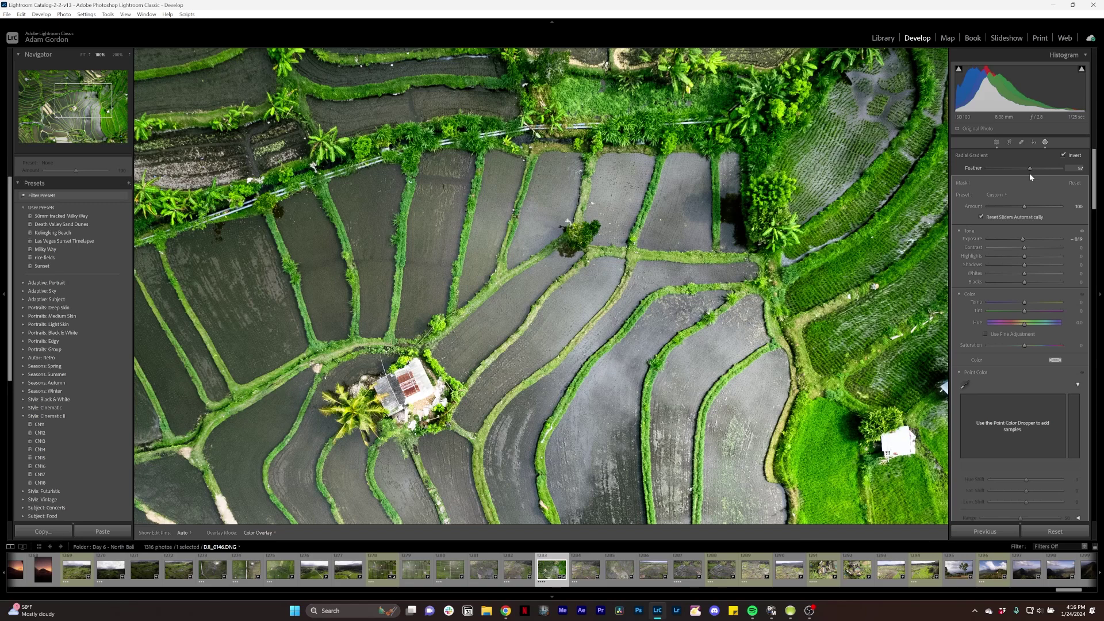
{"action": "key", "text": "z"}
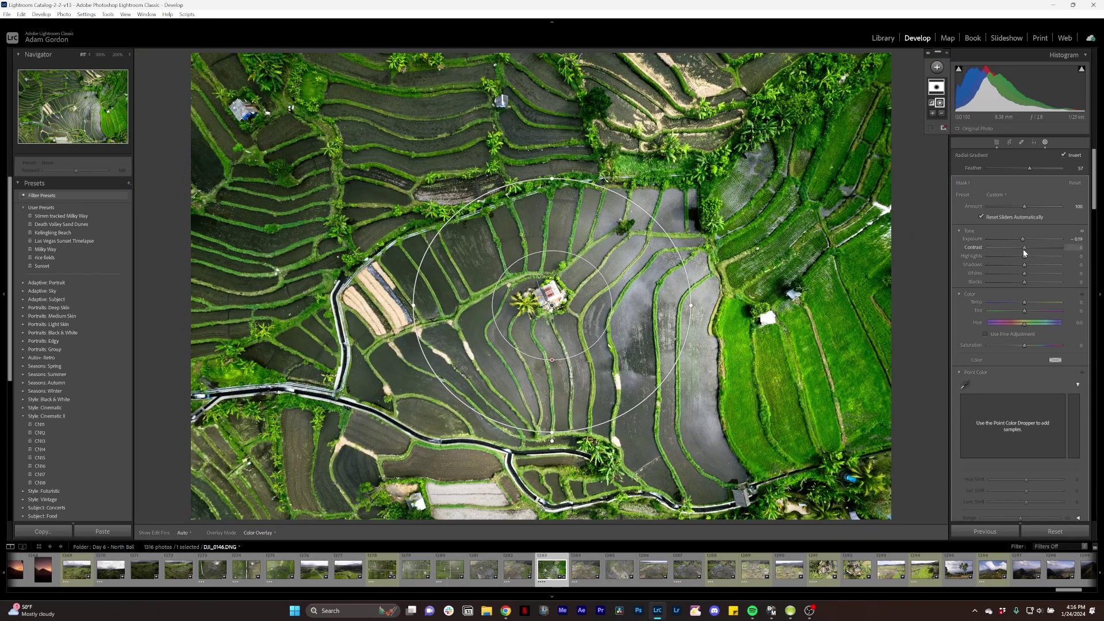
Add a slight Contrast tweak to the masked surroundings and nudge their Highlights up.
{"action": "left_click_drag", "start_coordinate": [1023, 249], "coordinate": [1034, 247]}
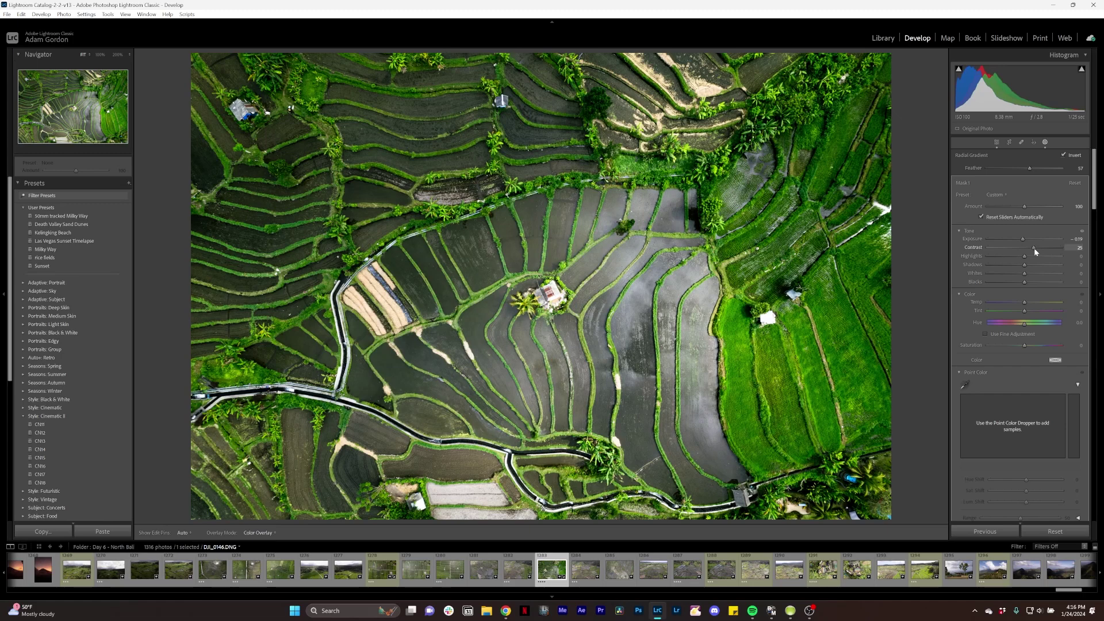
{"action": "mouse_move", "coordinate": [1035, 249]}
{"action": "left_mouse_down"}
{"action": "mouse_move", "coordinate": [1025, 247]}
{"action": "mouse_move", "coordinate": [1031, 260]}
{"action": "left_mouse_up"}
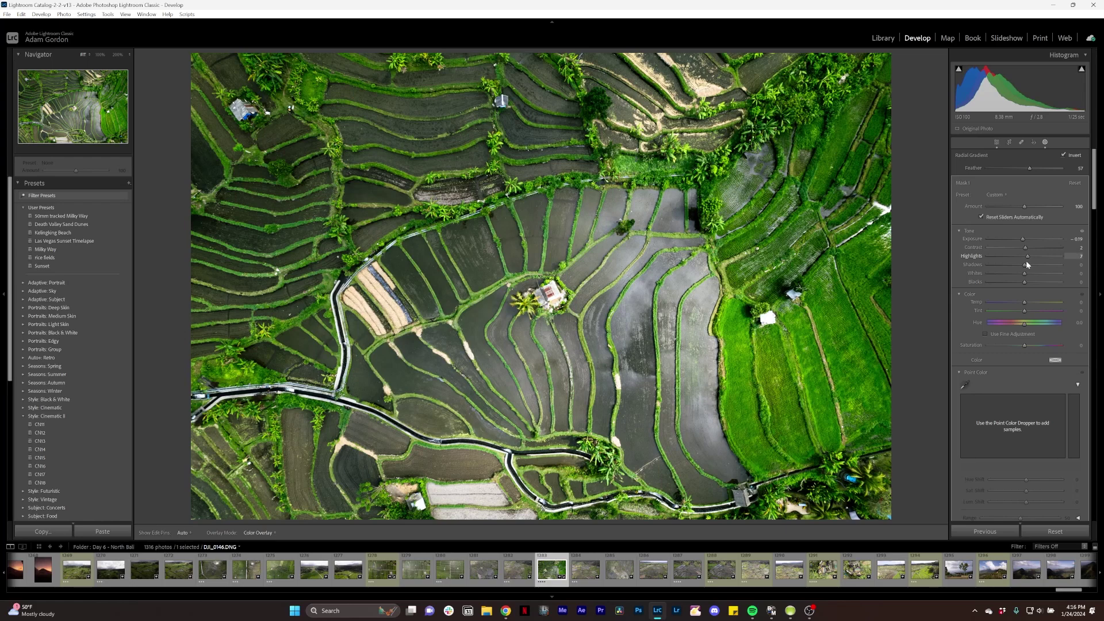
{"action": "left_click_drag", "start_coordinate": [1025, 261], "coordinate": [1025, 261]}
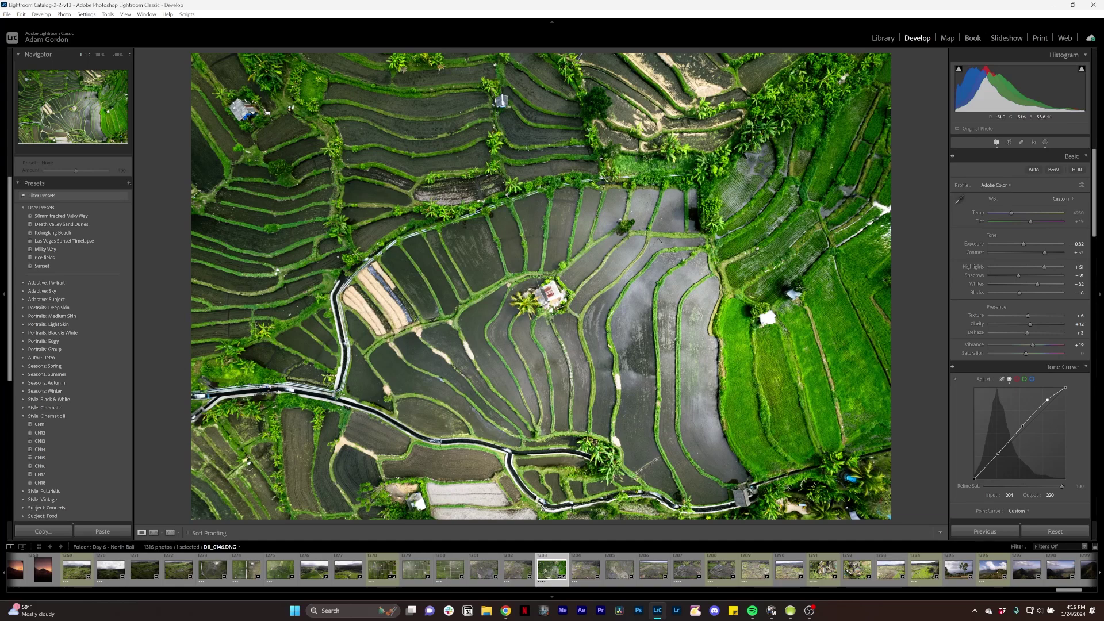
{"action": "key", "text": "backslash"}
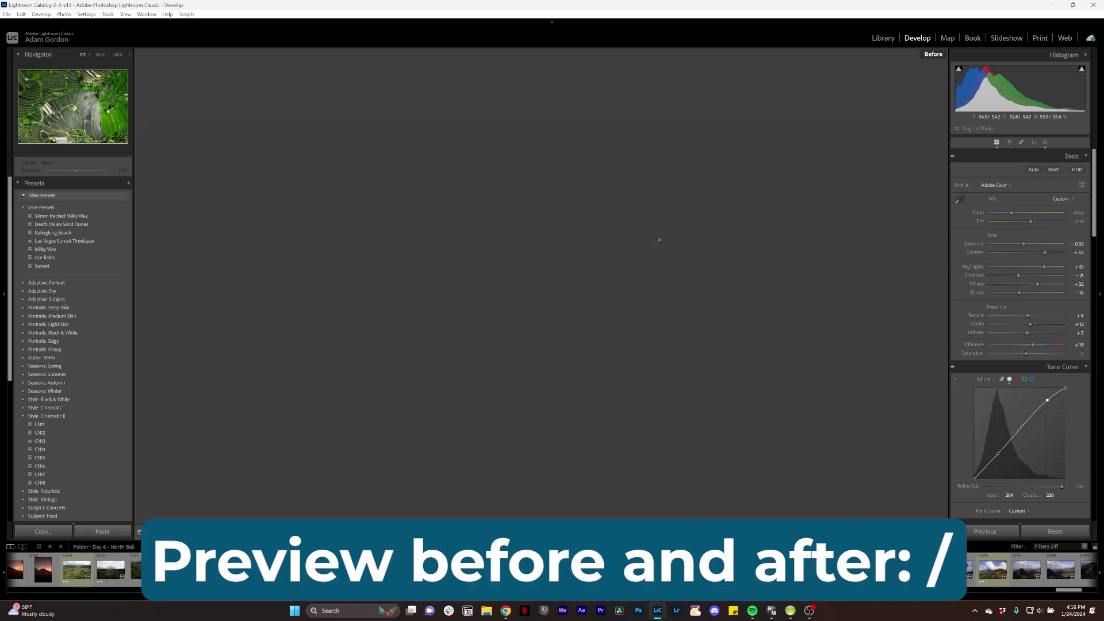